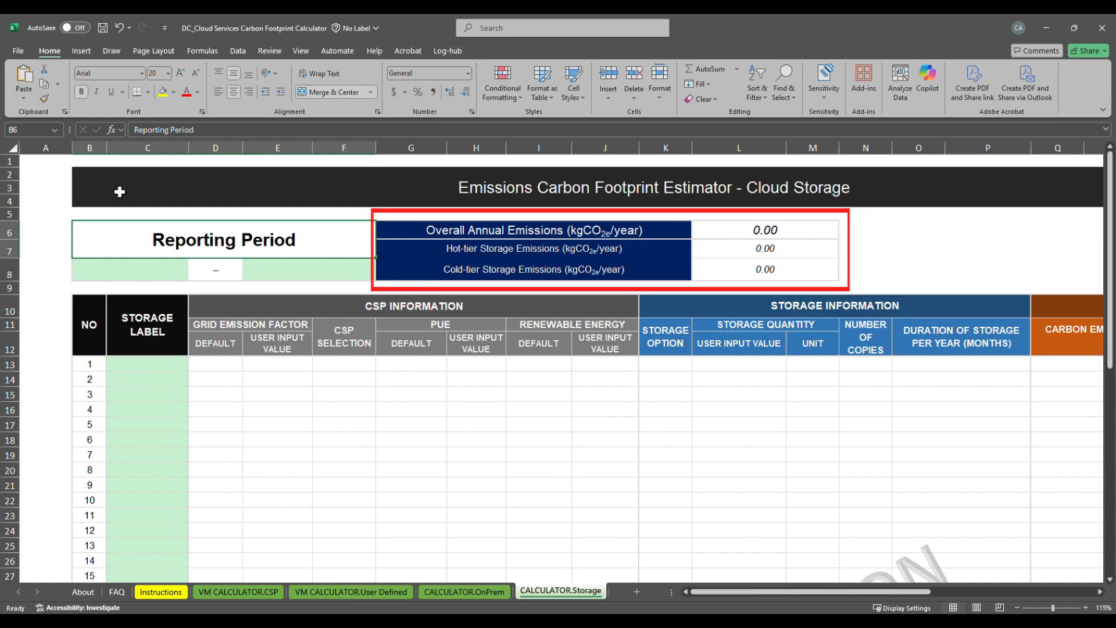
- Enter "Storage 1" as the storage label of entry 1 in the cloud storage calculator
click(499, 219)
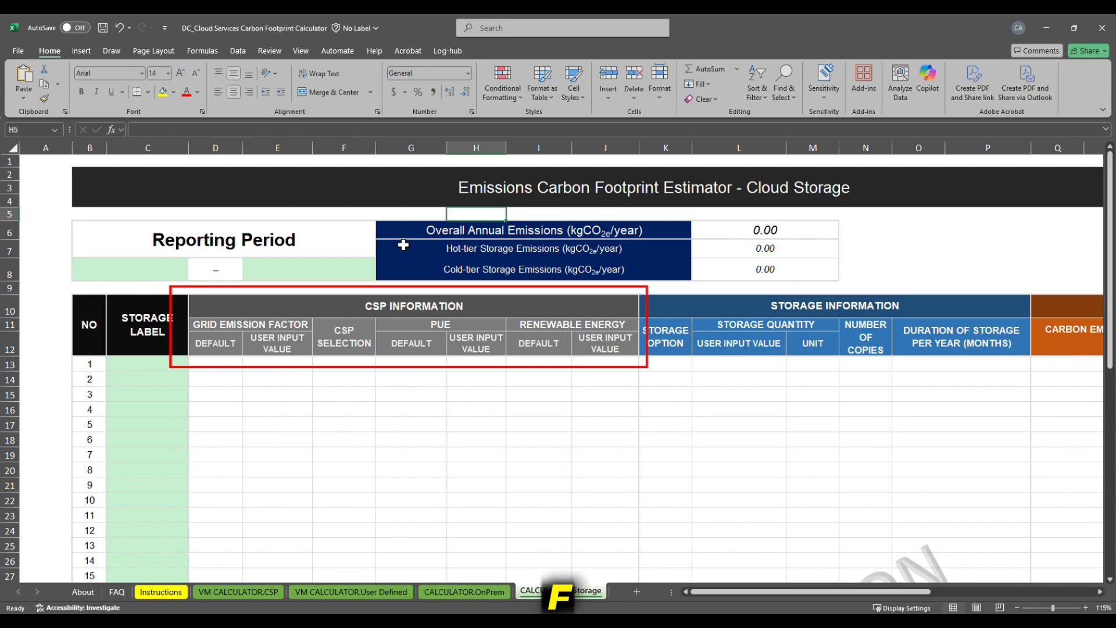
click(210, 368)
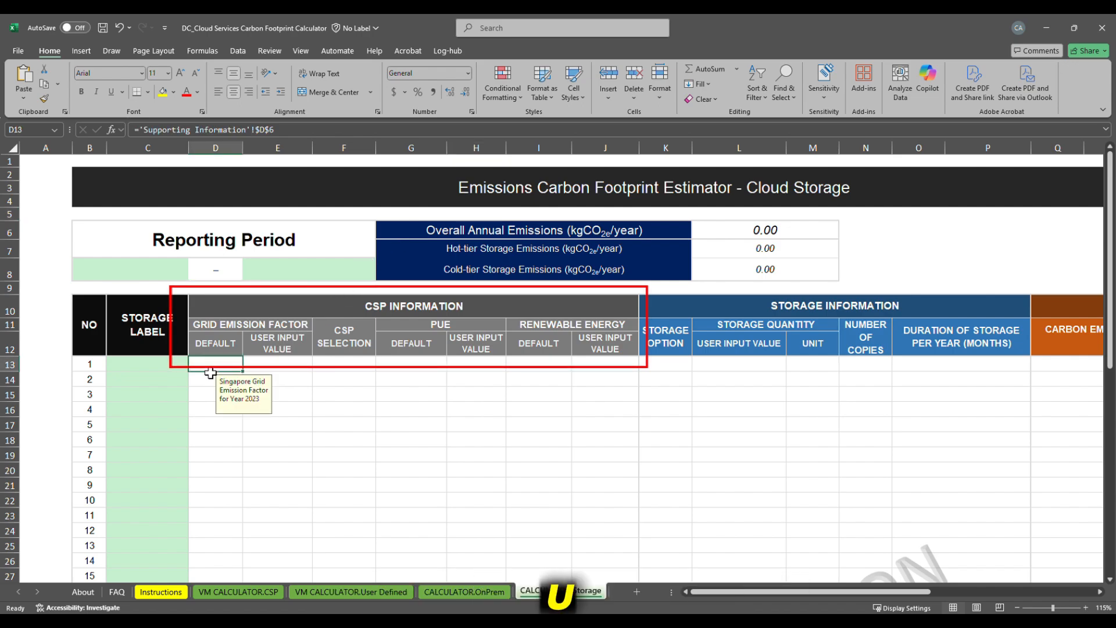
click(170, 372)
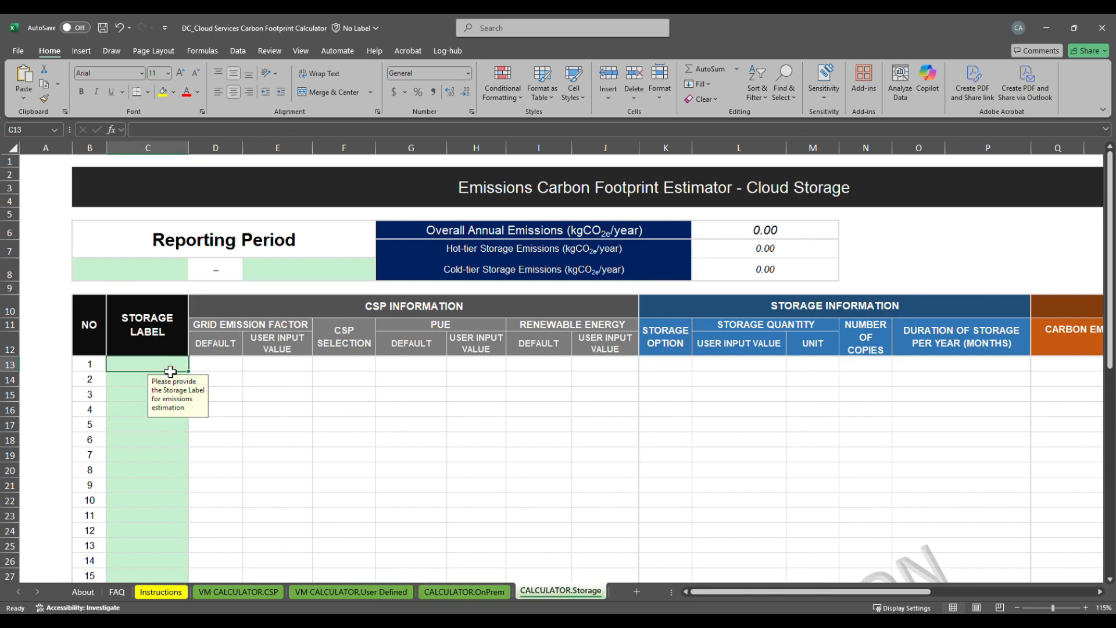
text(Storage 1)
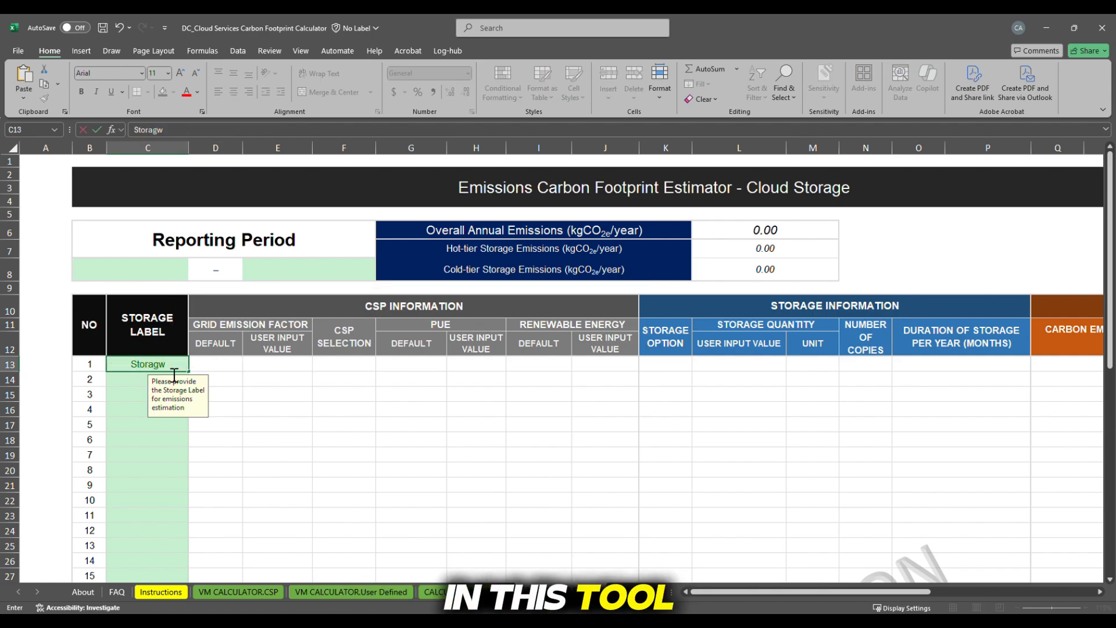
click(224, 361)
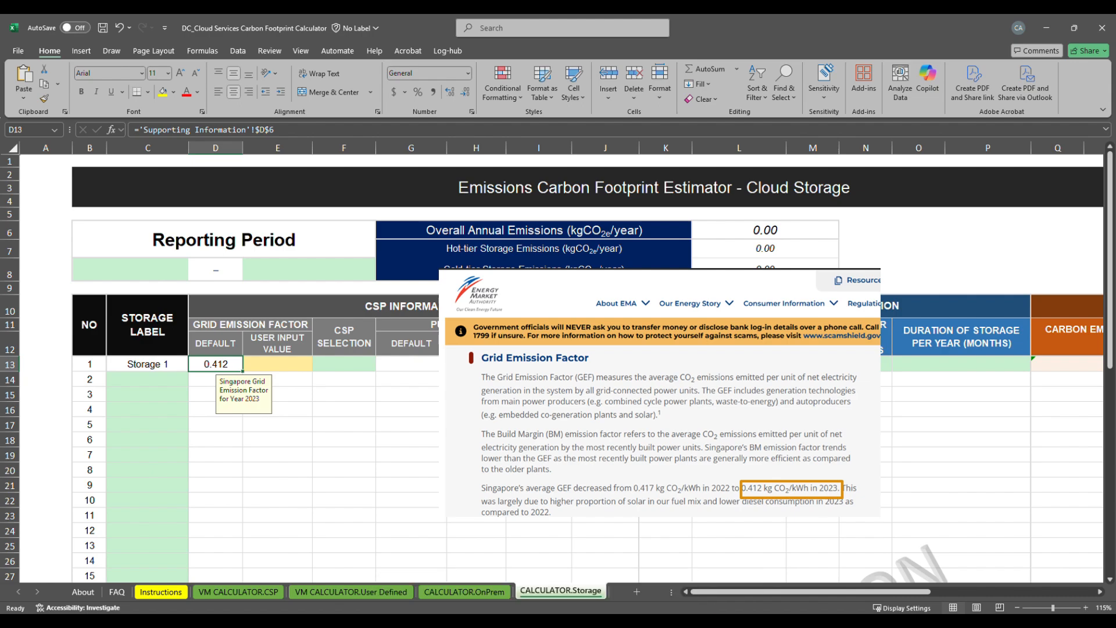
click(476, 395)
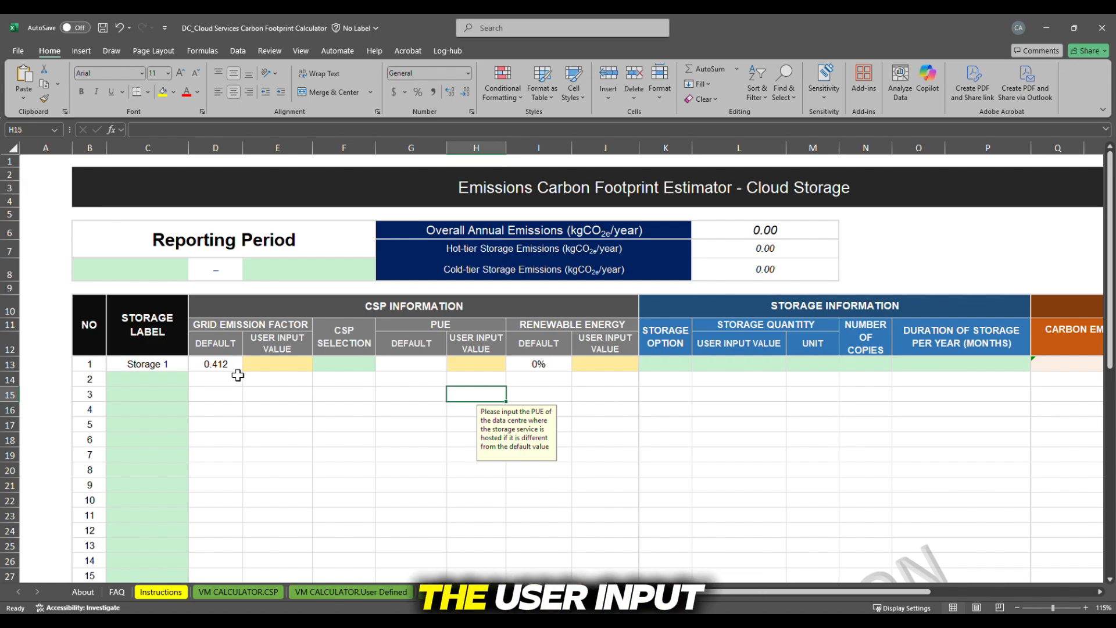
- Try a user input grid emission factor of 0.35 for Storage 1, and clear the entry
click(272, 371)
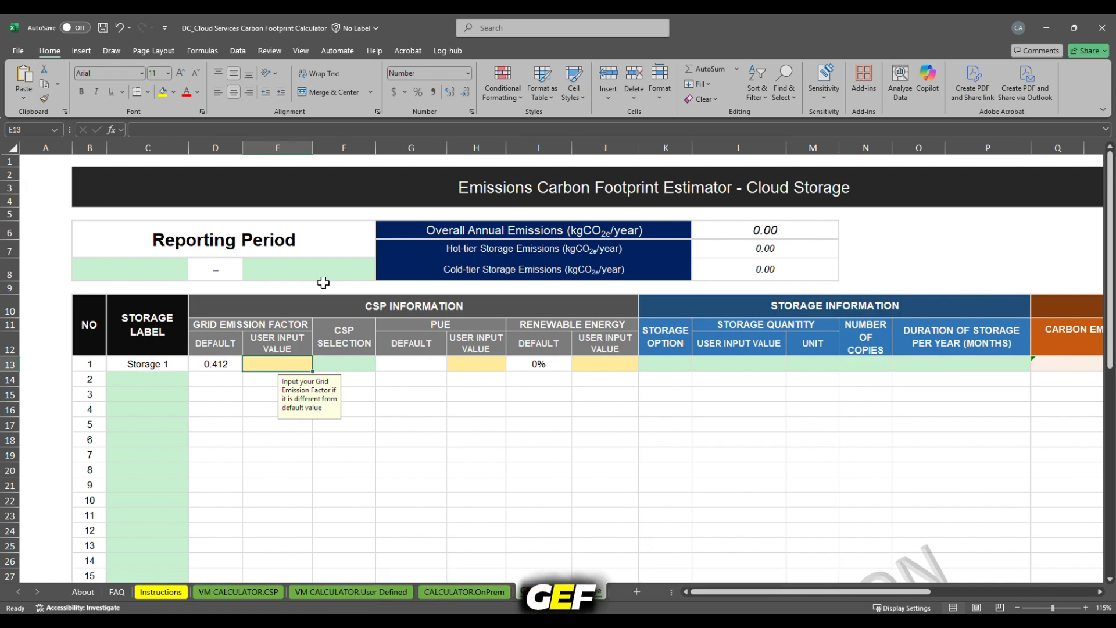
text(0.35)
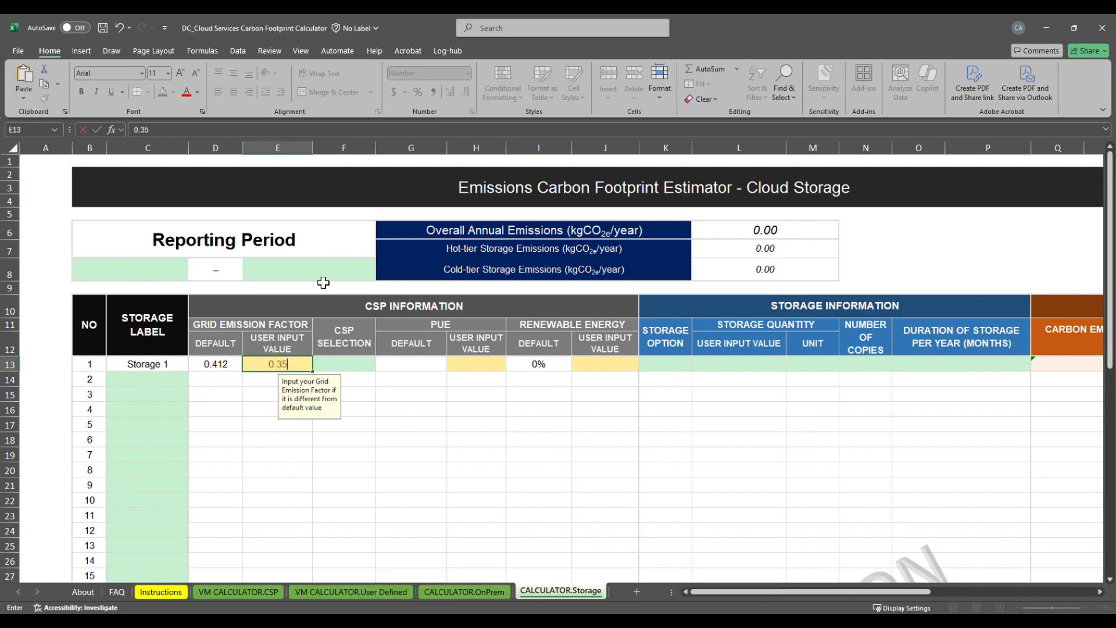
key(Return)
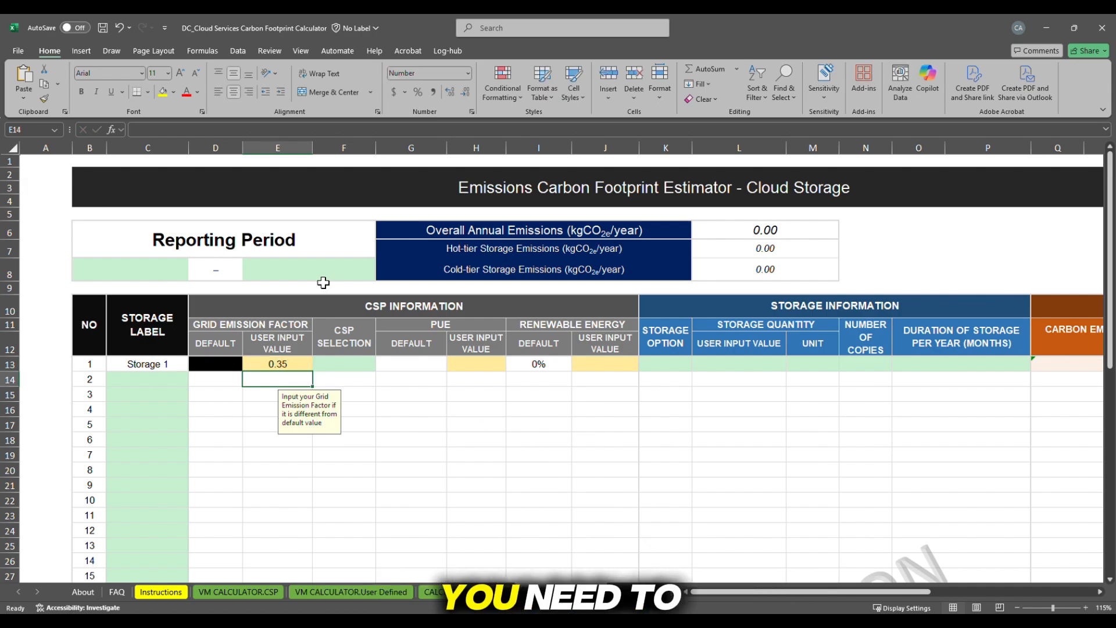
key(Up)
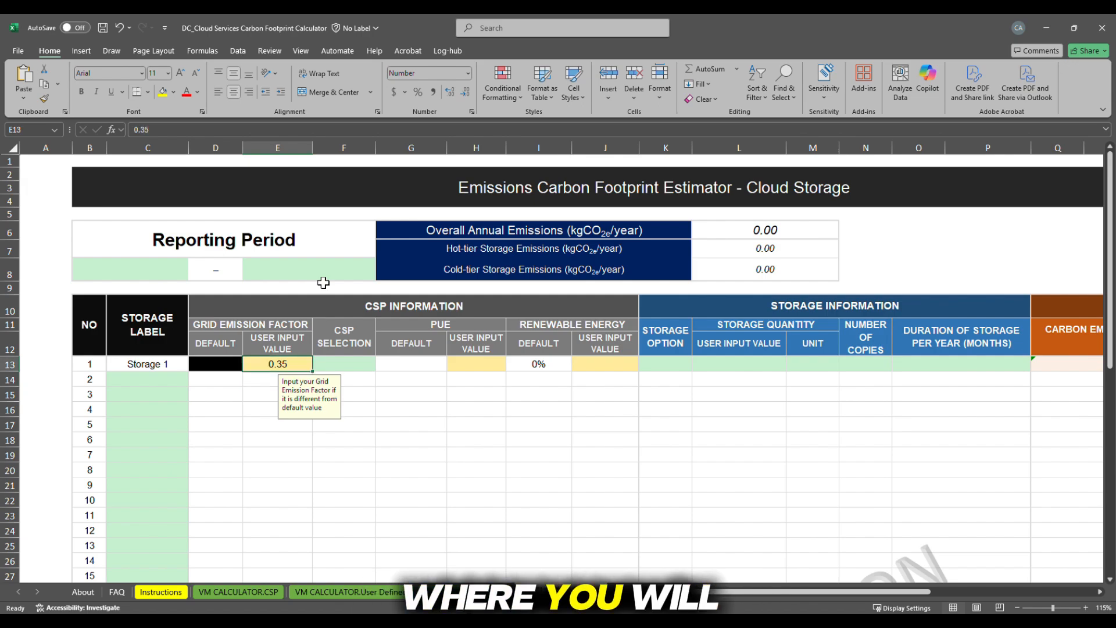
key(Delete)
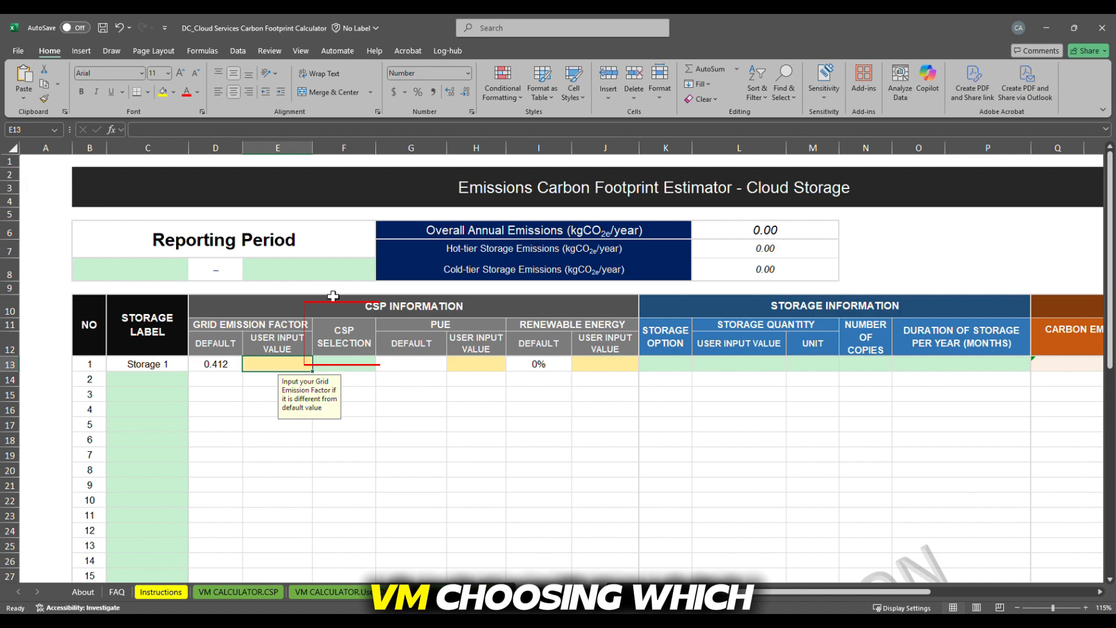
- Select Azure as the CSP for Storage 1 and set the user input renewable energy value to 100%
click(365, 366)
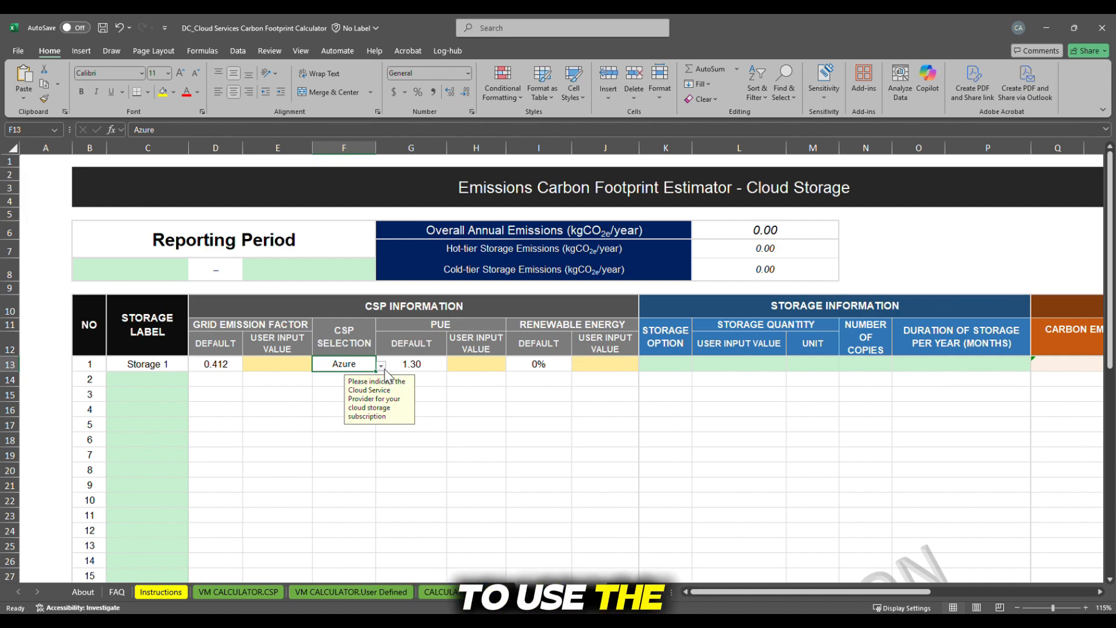
click(604, 368)
text(100)
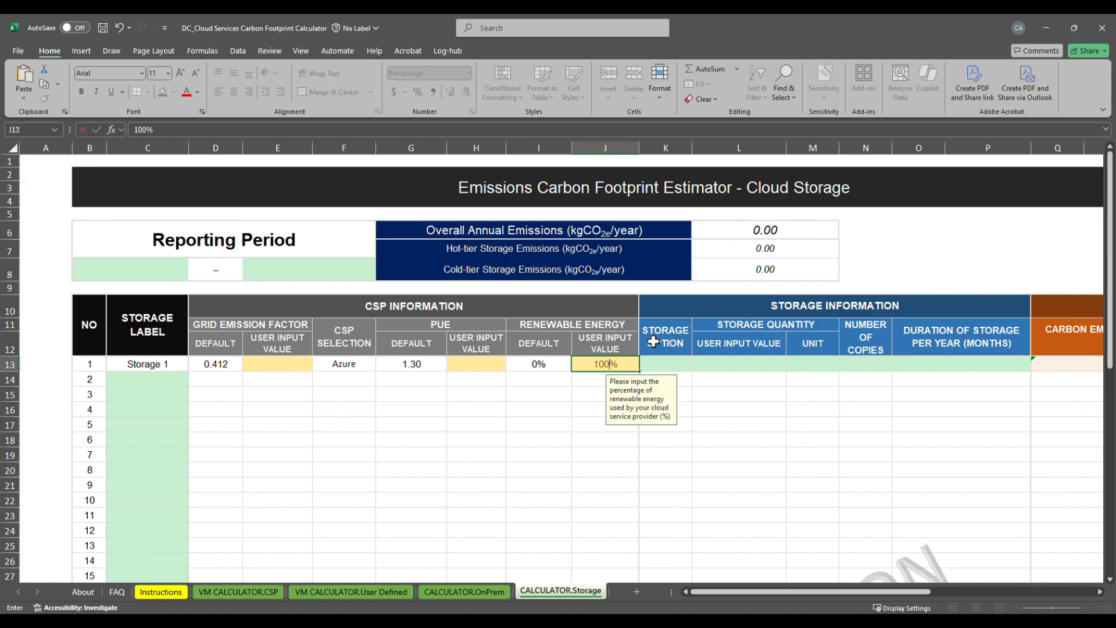
key(Return)
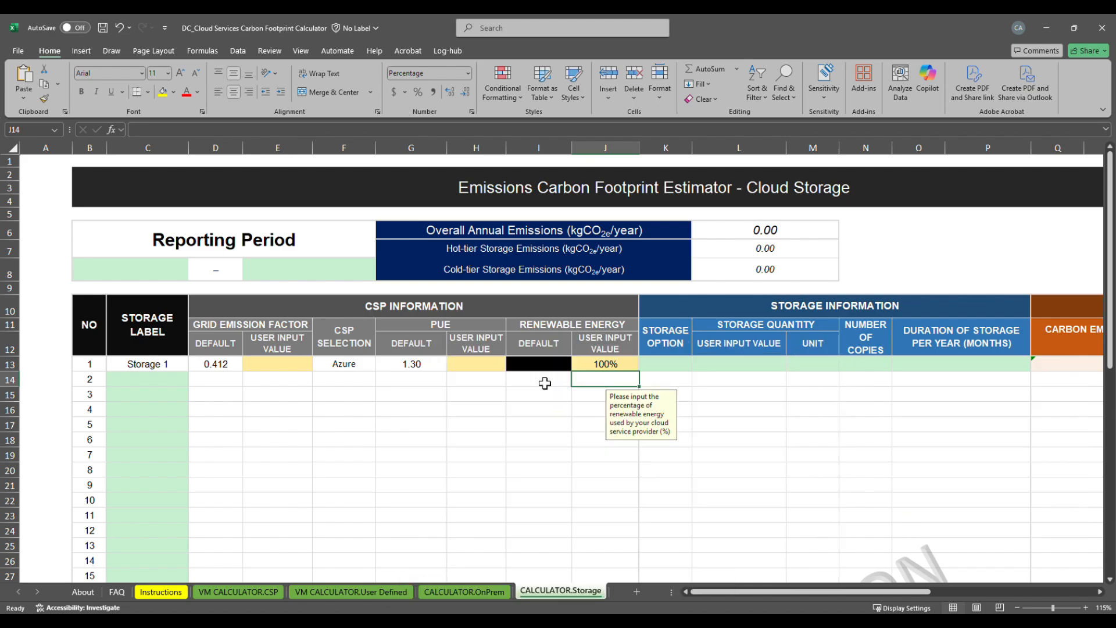
- Change the CSP selection for Storage 1 to Google
click(361, 370)
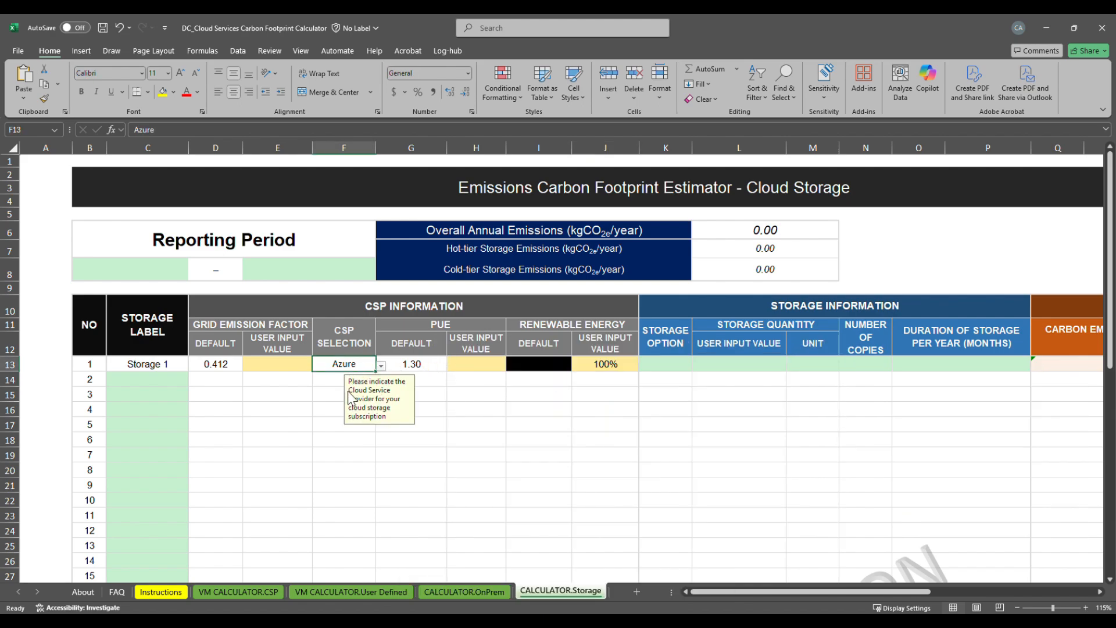
click(440, 384)
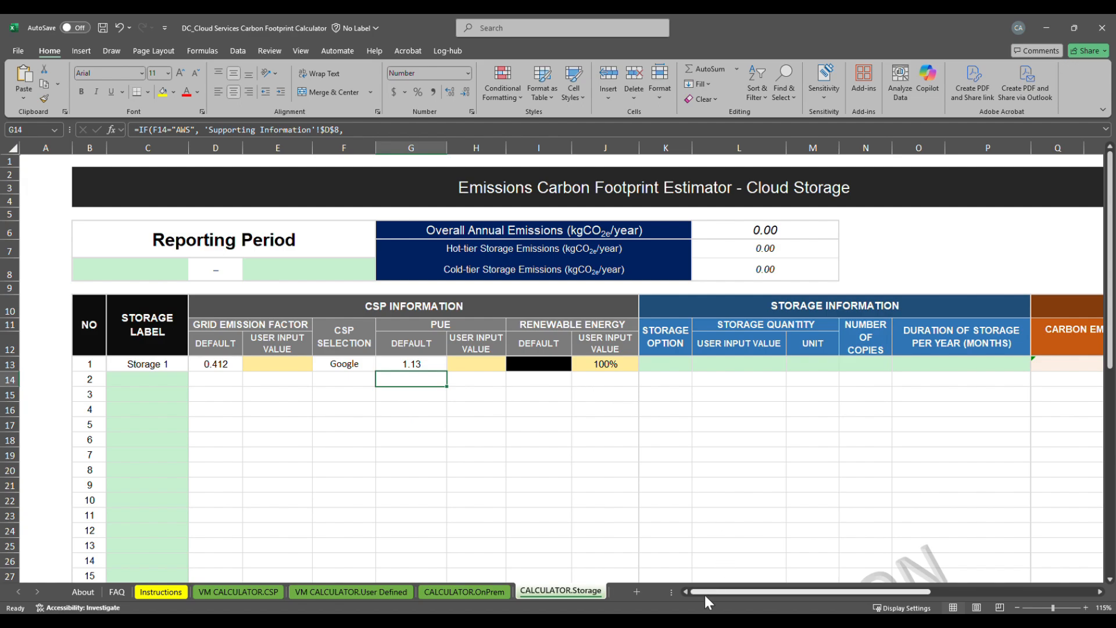
- Choose Cold-tier as the storage option for Storage 1
drag(705, 592, 801, 592)
click(337, 292)
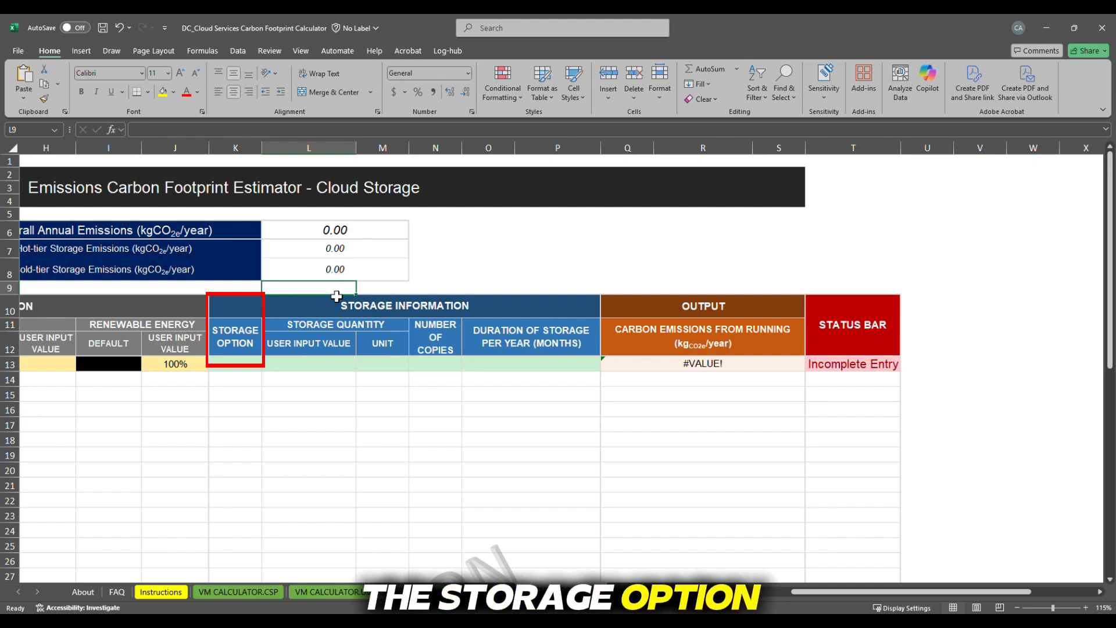
click(250, 363)
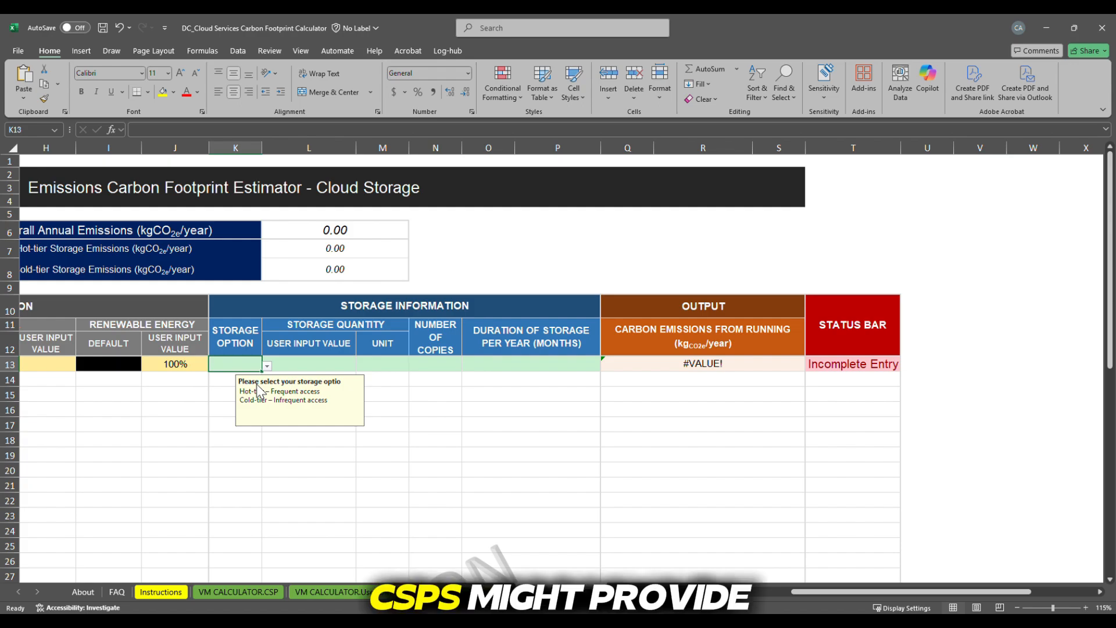
click(257, 384)
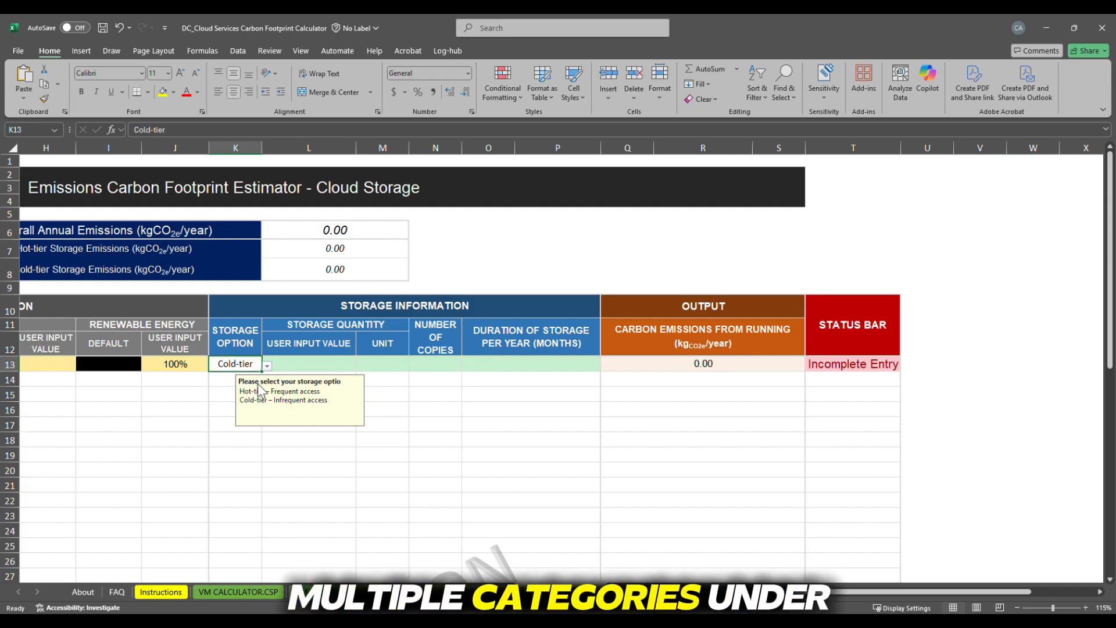
click(380, 393)
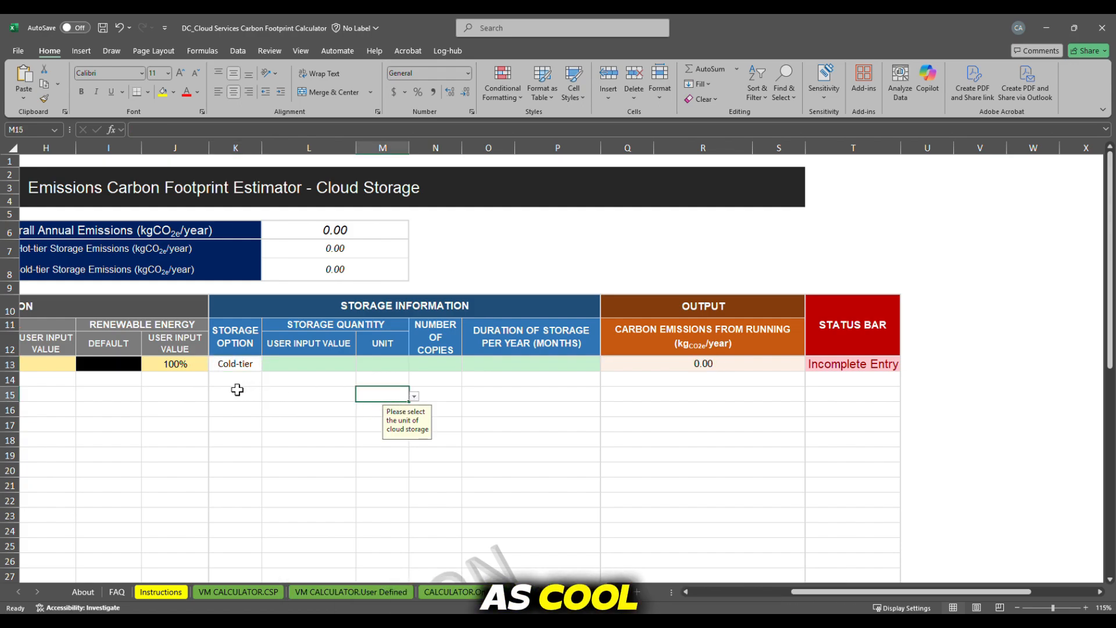
- Change the storage option for Storage 1 to Hot-tier
click(254, 366)
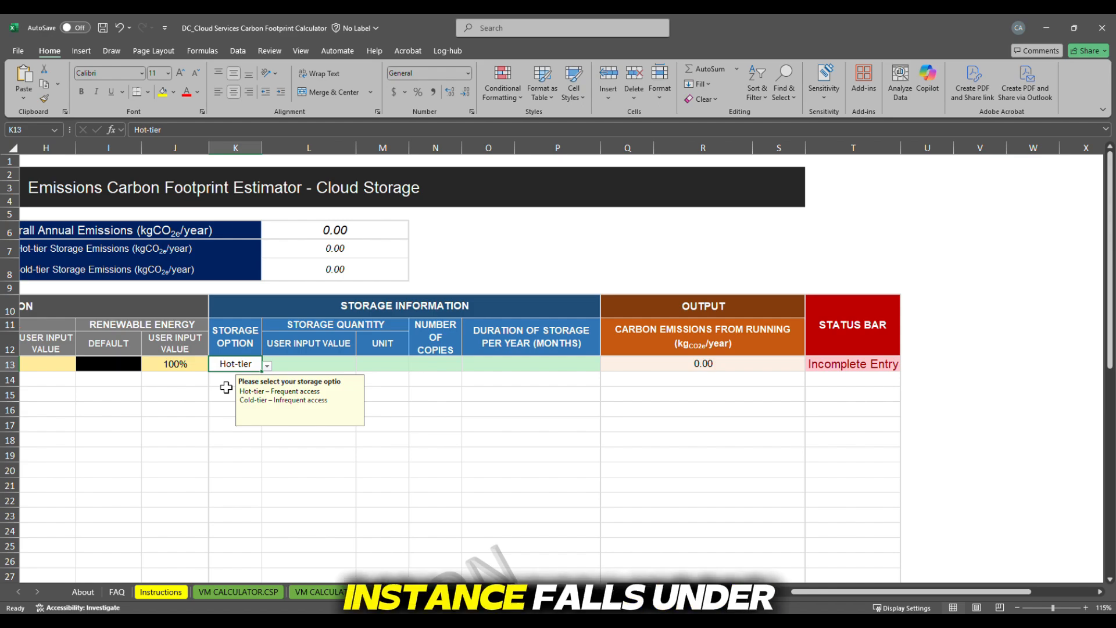
double_click(227, 385)
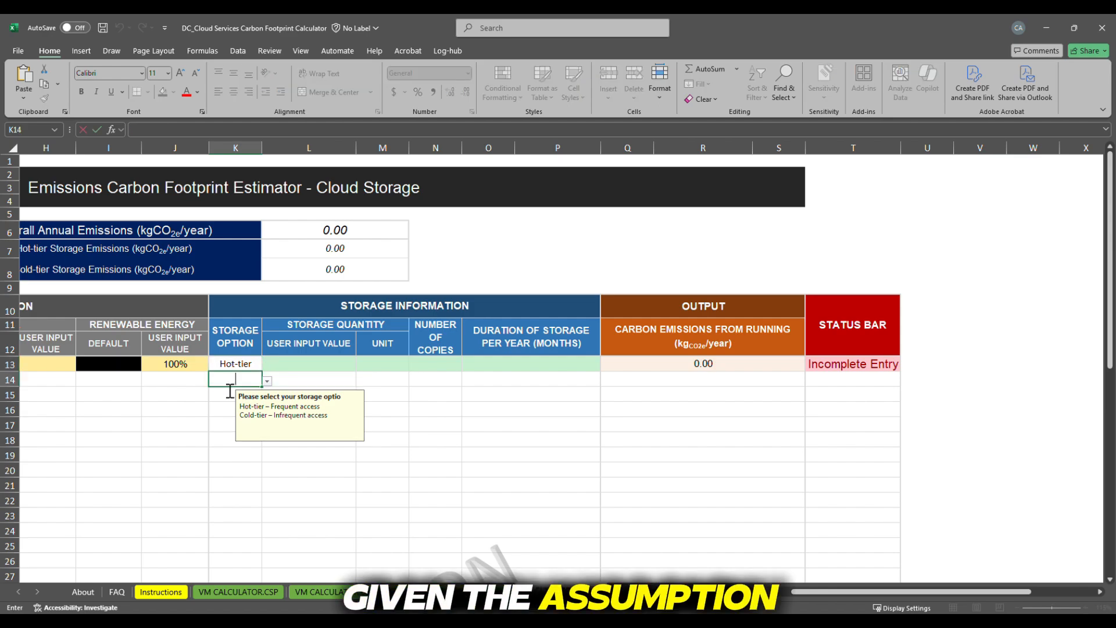
click(281, 294)
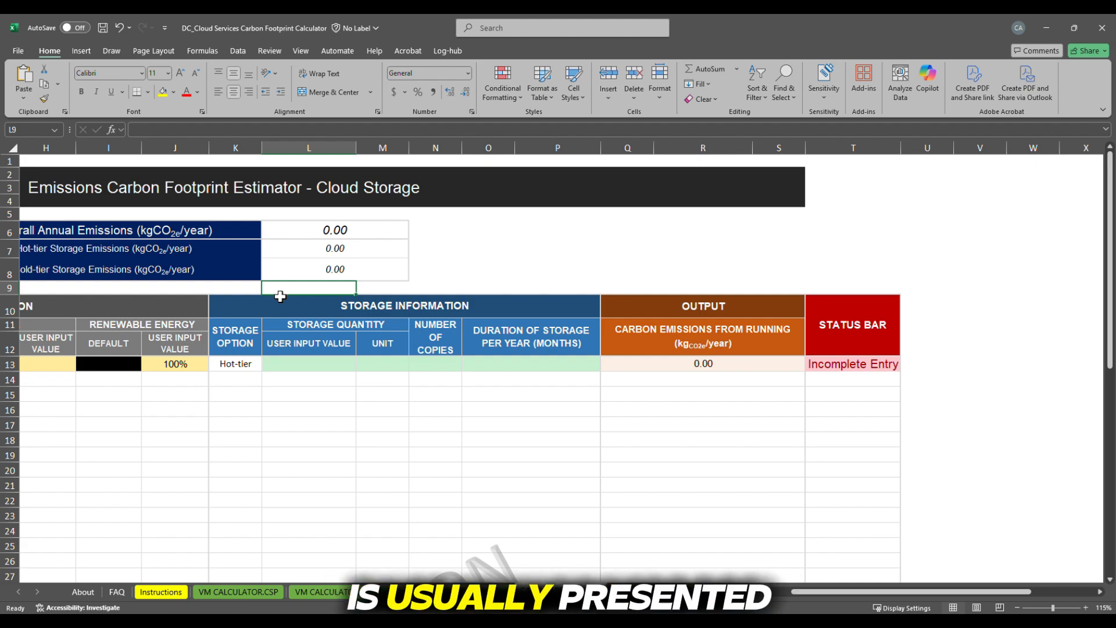
- Set the storage quantity for Storage 1 to 39 with GB as the unit
click(306, 372)
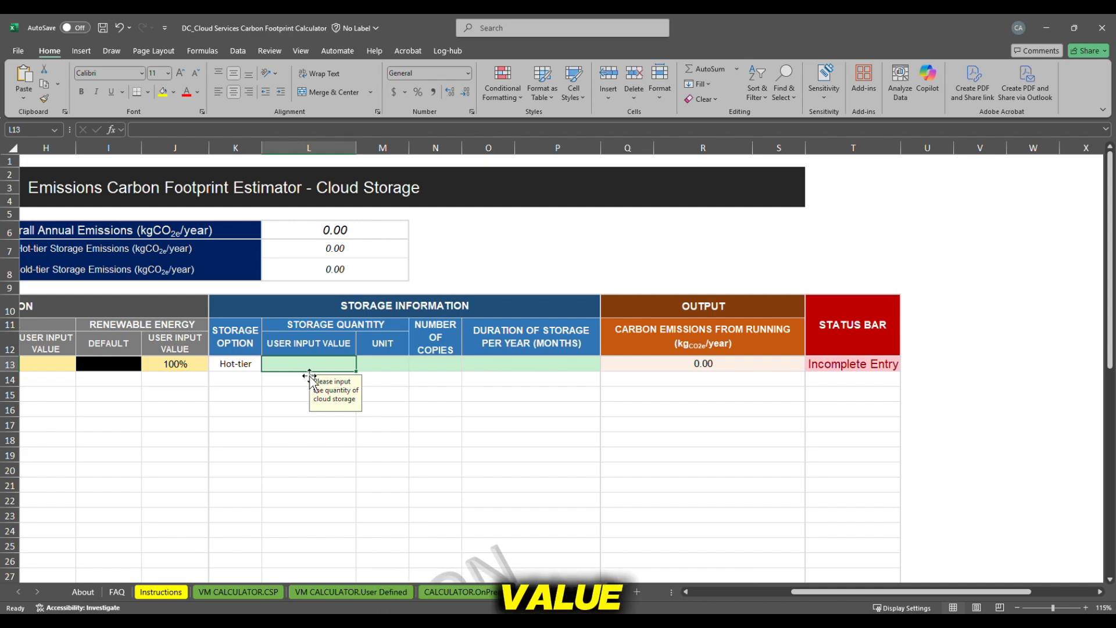
text(39)
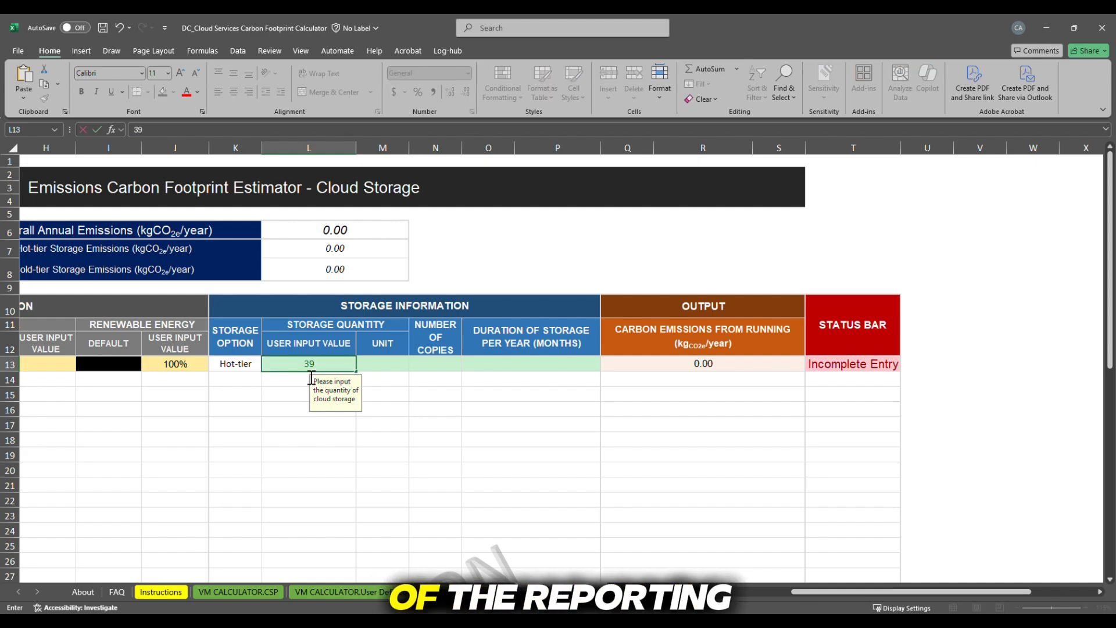
click(385, 372)
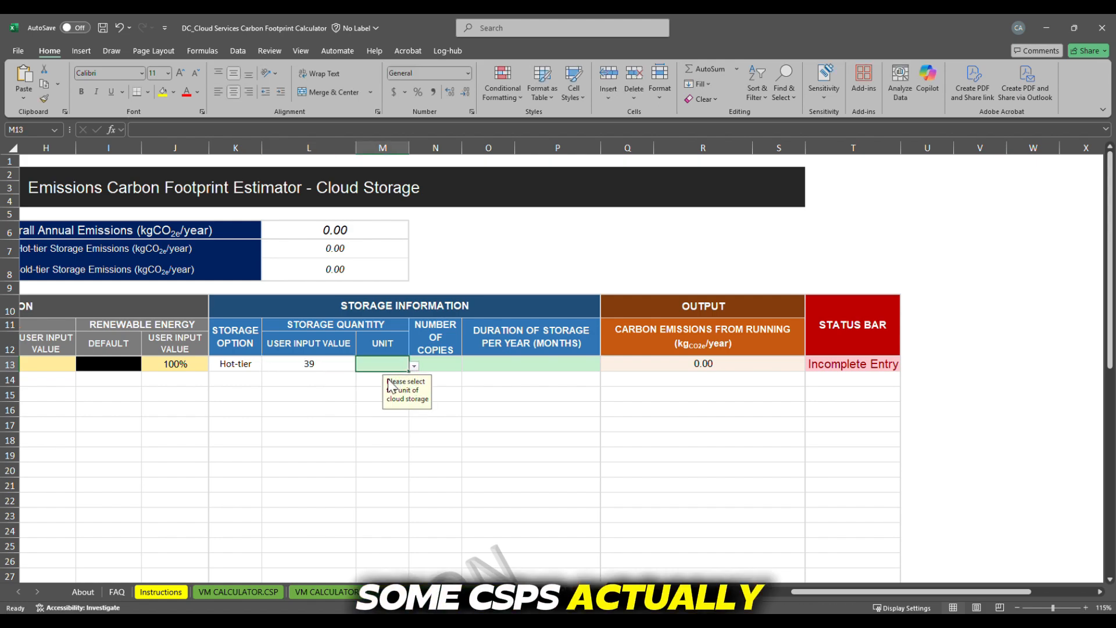
click(393, 385)
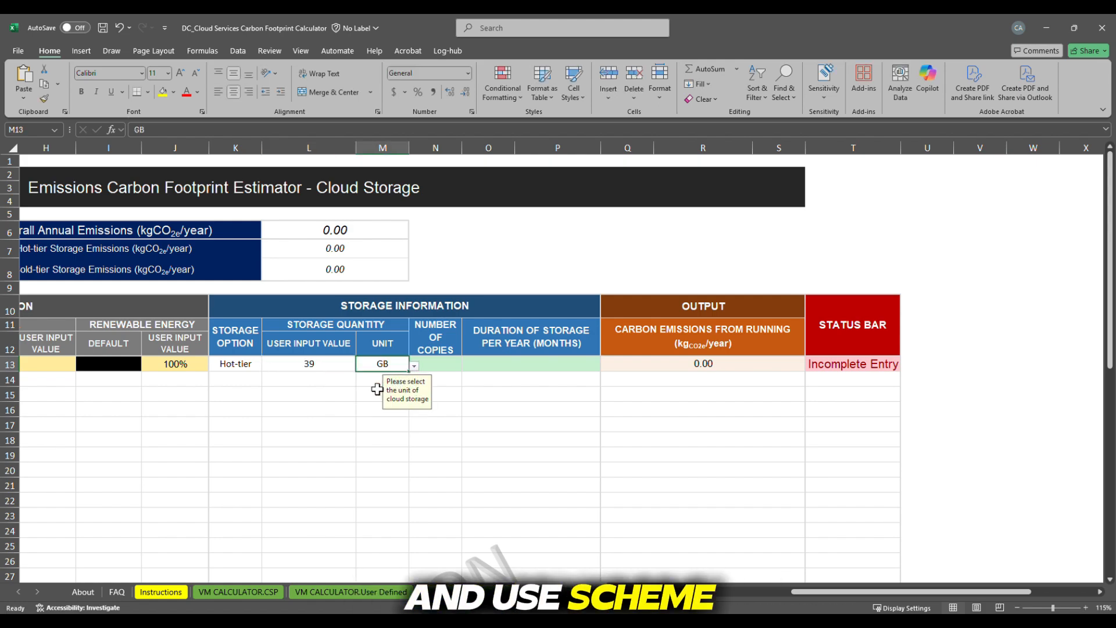
click(344, 383)
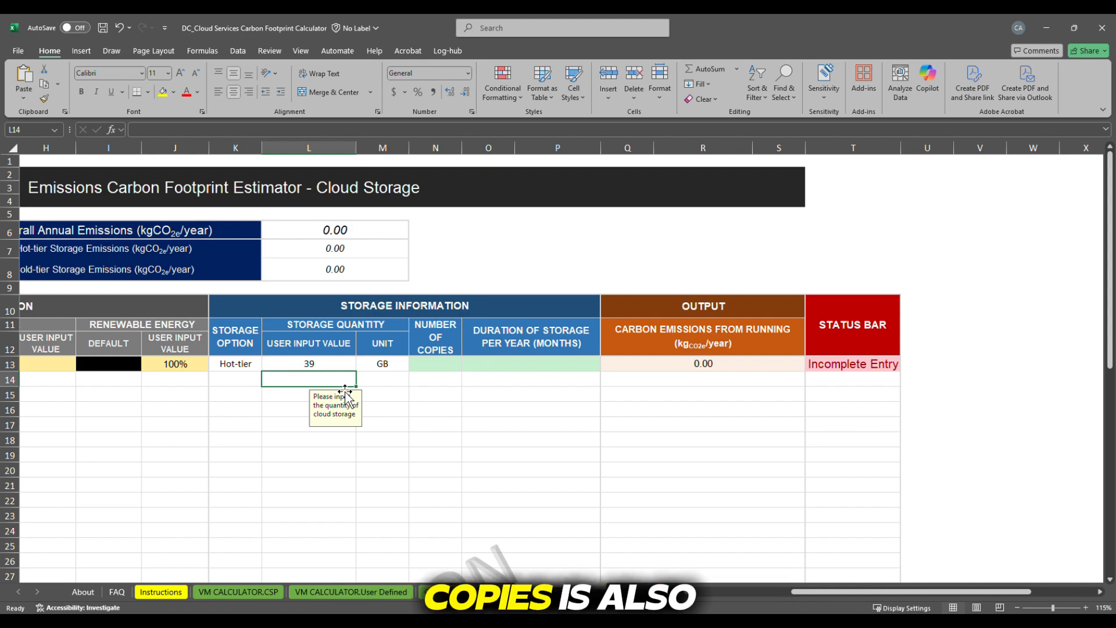
- Set the number of copies for Storage 1 to 3
click(447, 367)
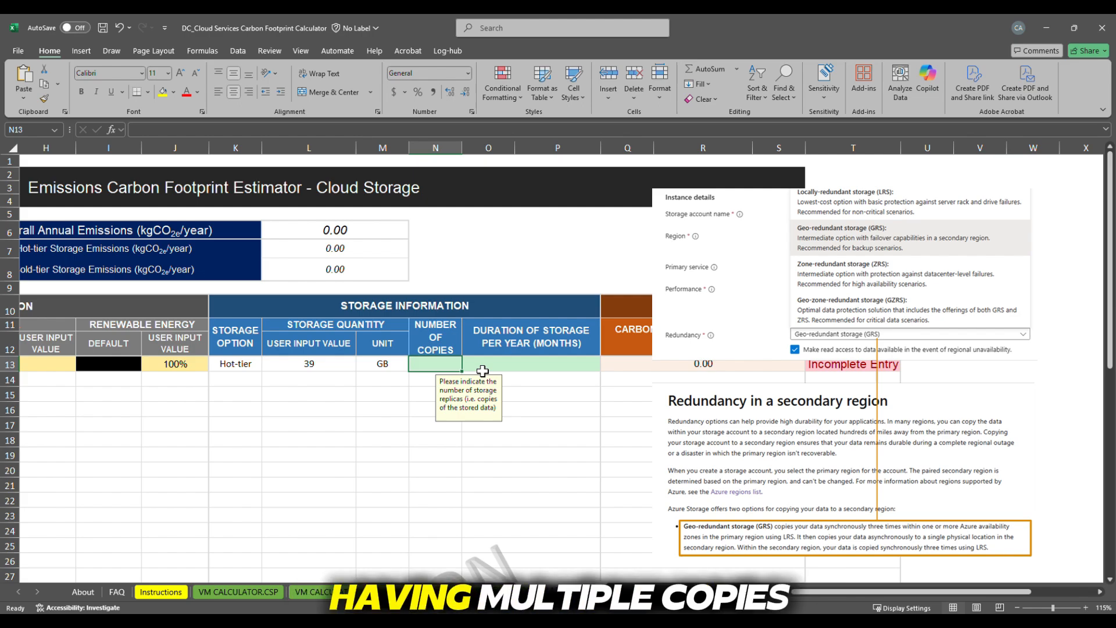
text(3)
key(Return)
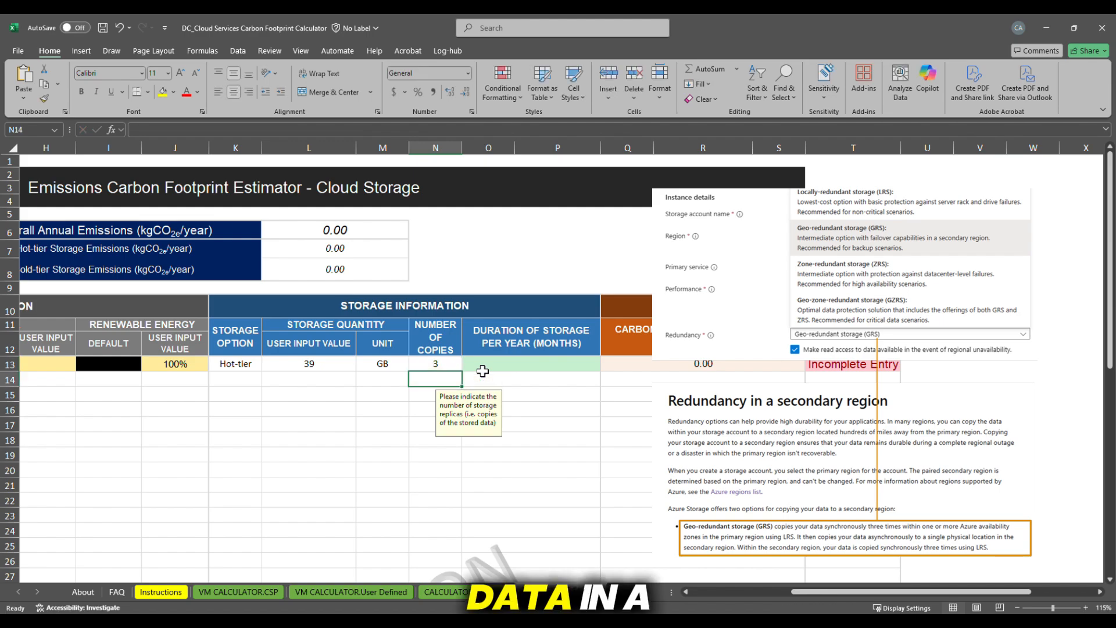